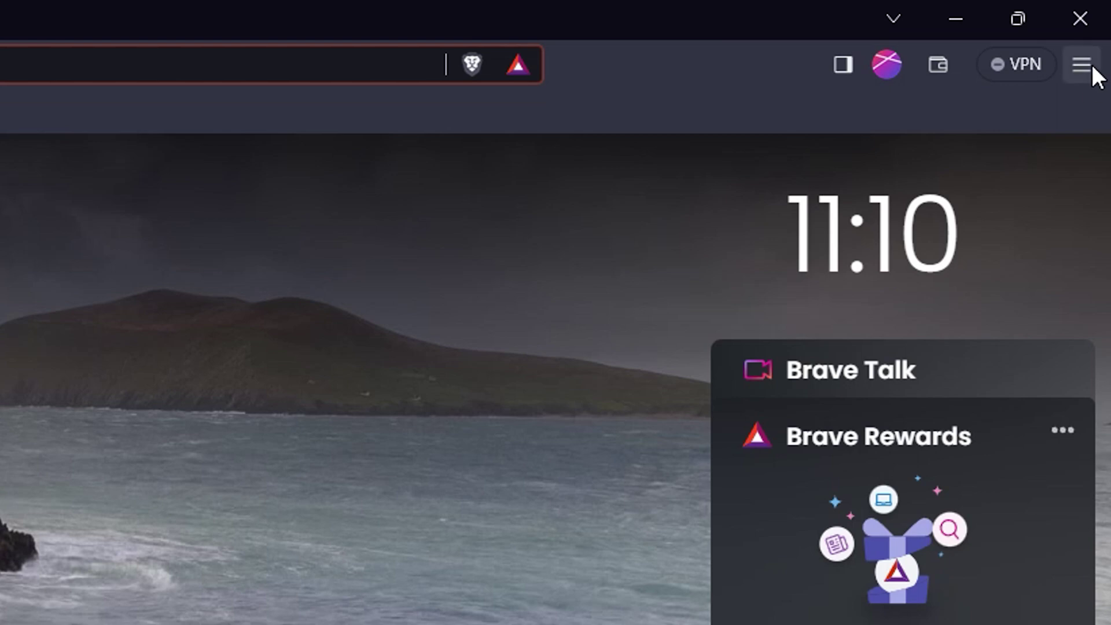
# Open Brave's main menu to reach the New private window option
pyautogui.click(1083, 67)
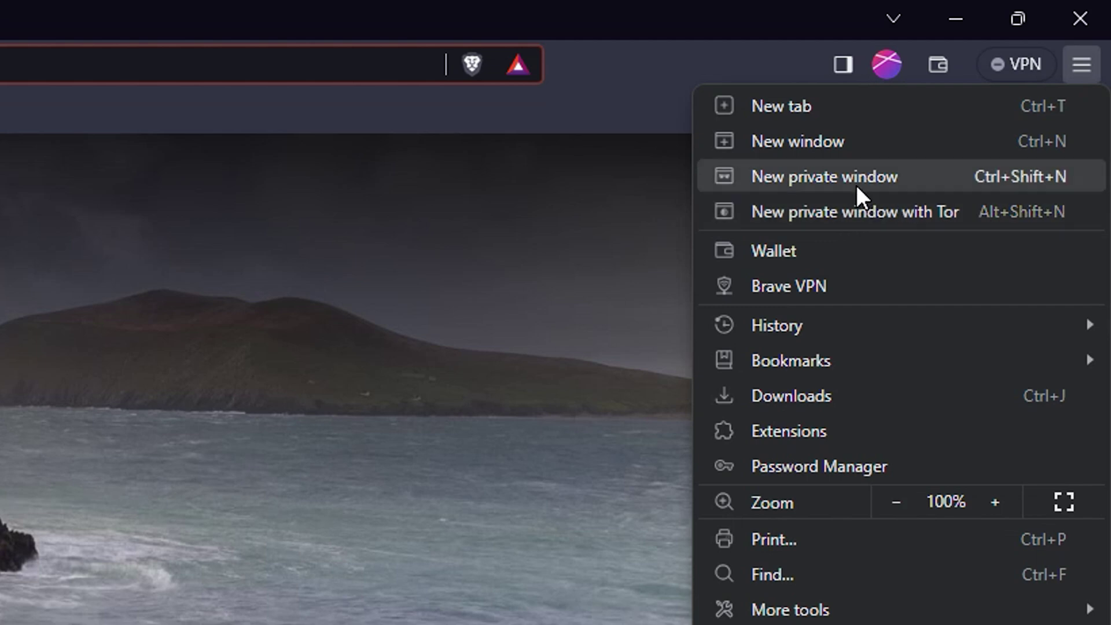
# Open a new private window and load youtube.com in it
pyautogui.click(800, 177)
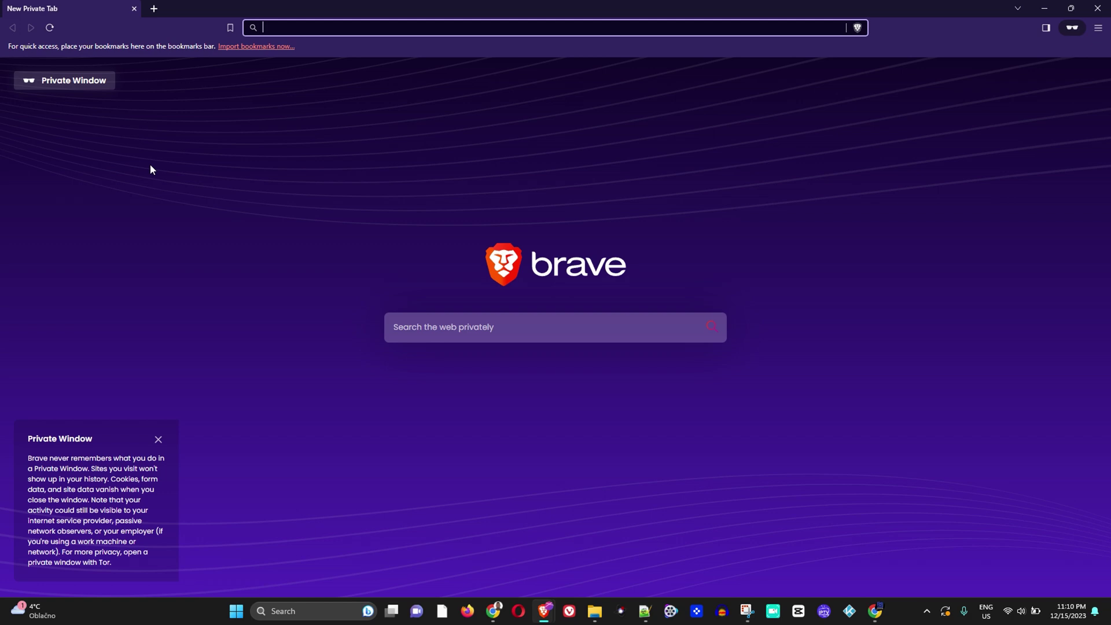
pyautogui.write('youtube.com')
pyautogui.press('Return')
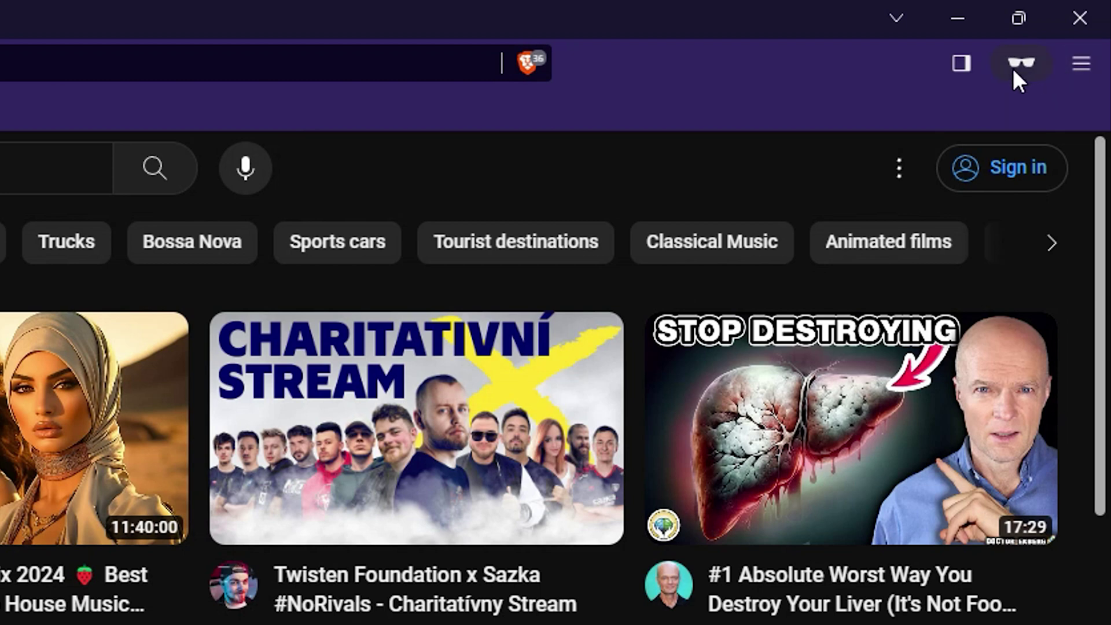
# Show the Private Window menu, offering a Tor window or exiting private browsing
pyautogui.click(1021, 65)
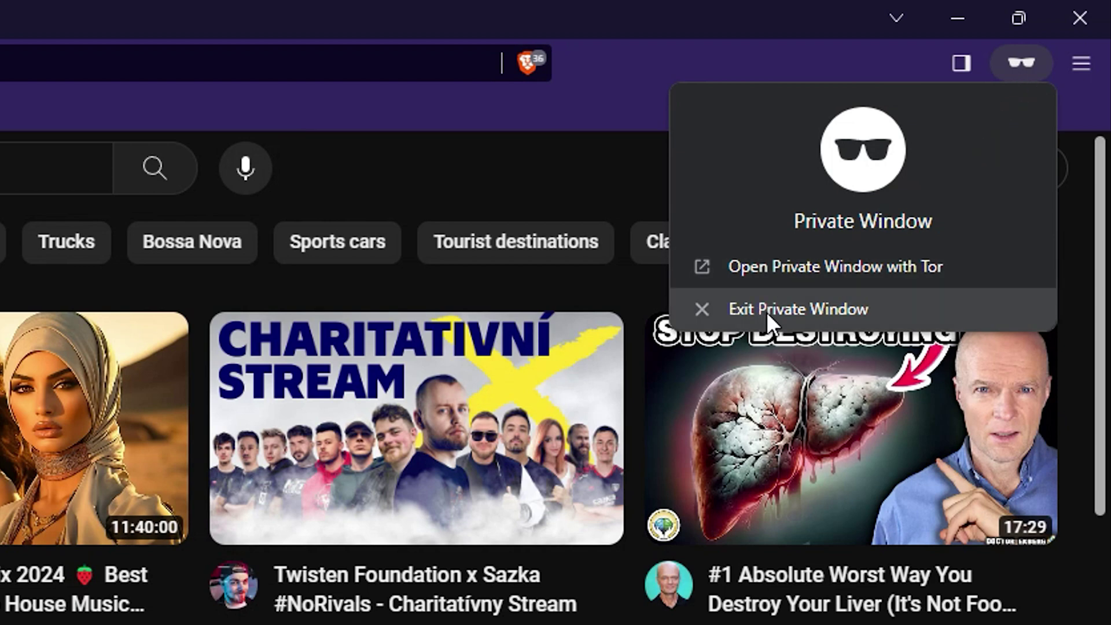
# Choose Open Private Window with Tor to launch a Tor-enabled private window
pyautogui.click(790, 272)
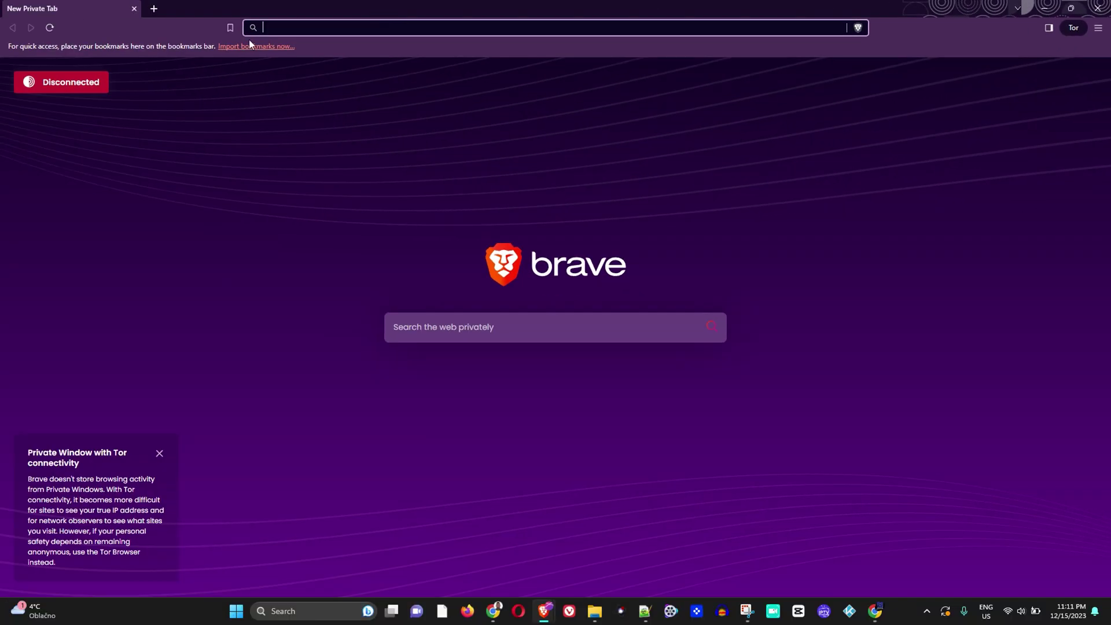